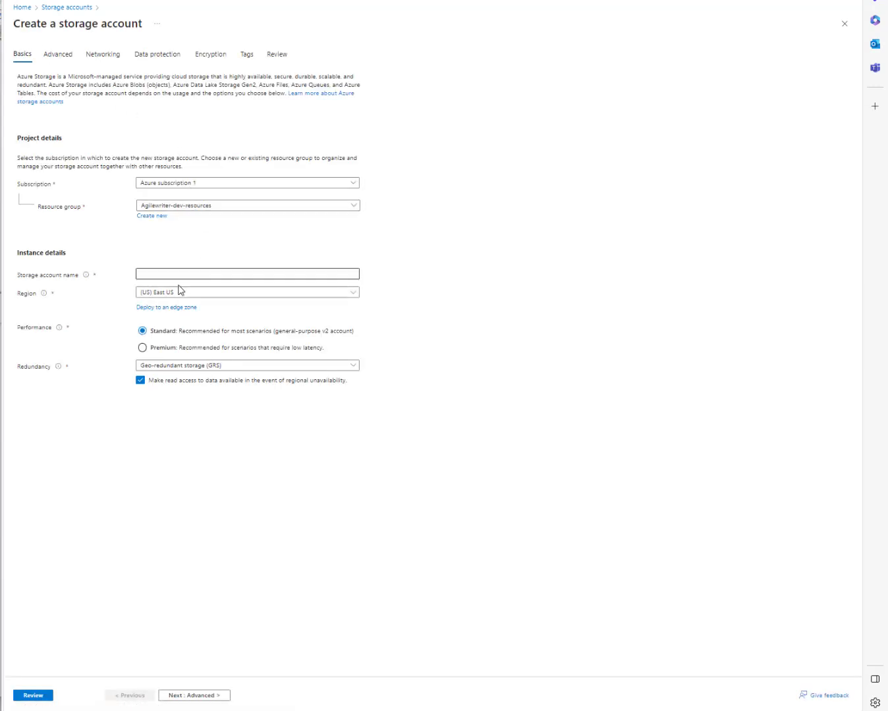
Choose the Synterex resource group and enter teststoragesynterex as the storage account name.
{"action": "left_click", "coordinate": [183, 270]}
{"action": "left_click", "coordinate": [212, 204]}
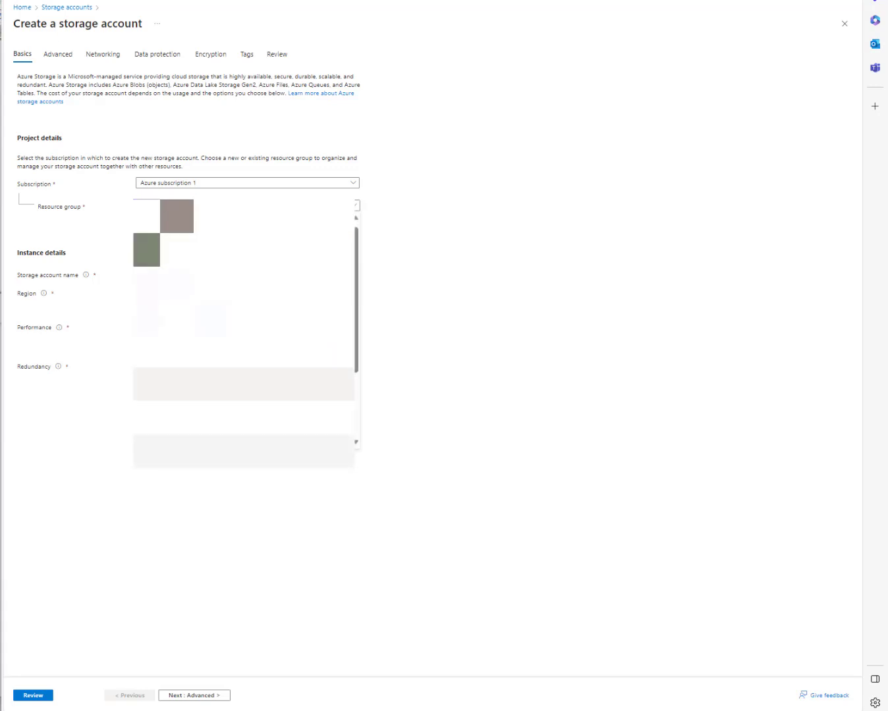
{"action": "left_click", "coordinate": [143, 197]}
{"action": "type", "text": "tests"}
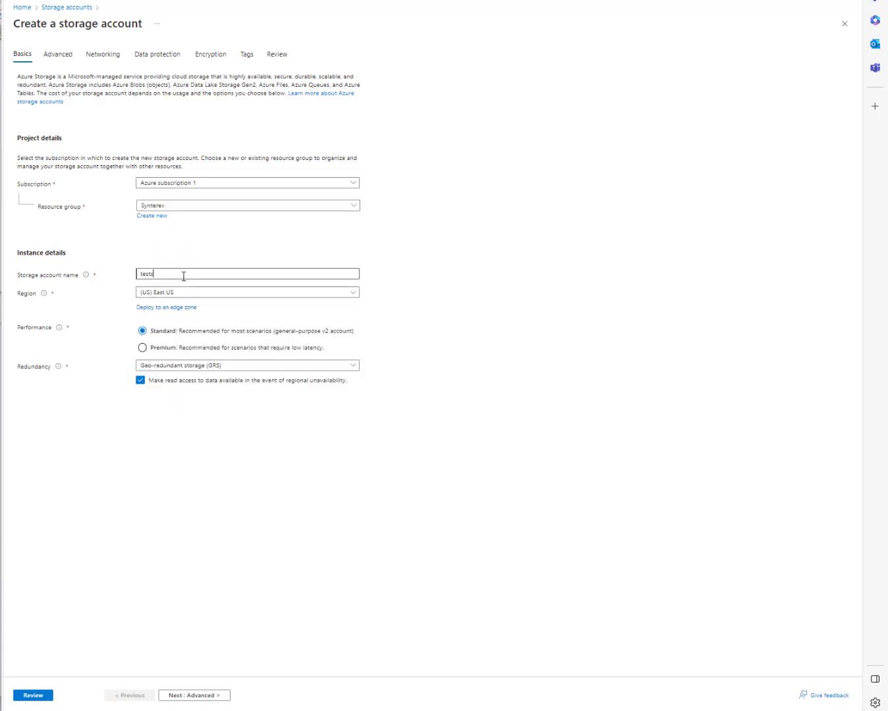
{"action": "type", "text": "torage"}
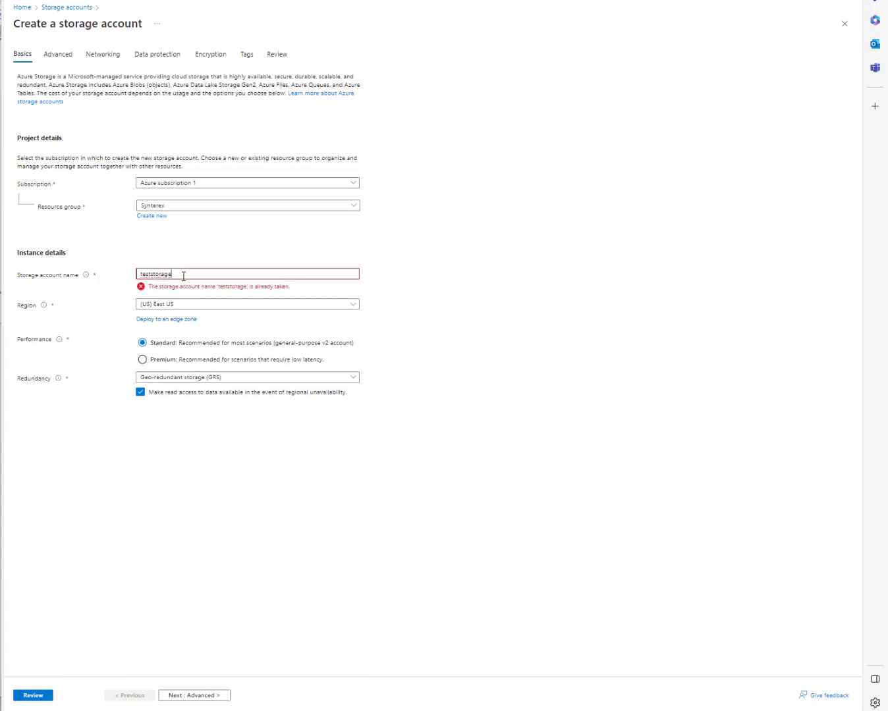
{"action": "type", "text": "syn"}
{"action": "type", "text": "terex"}
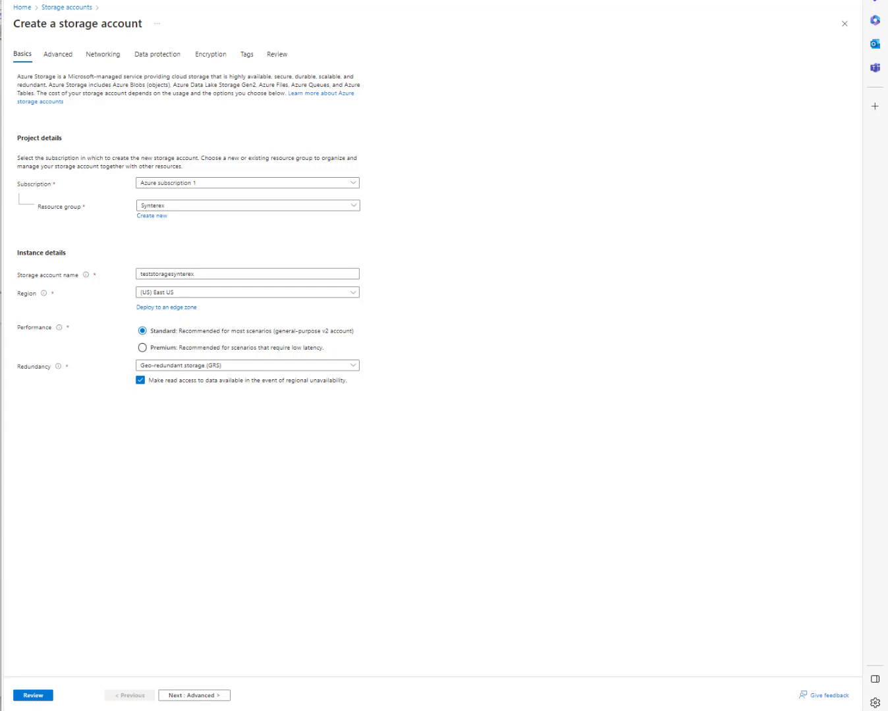
On the Advanced page, allow anonymous access on individual containers.
{"action": "left_click", "coordinate": [201, 696]}
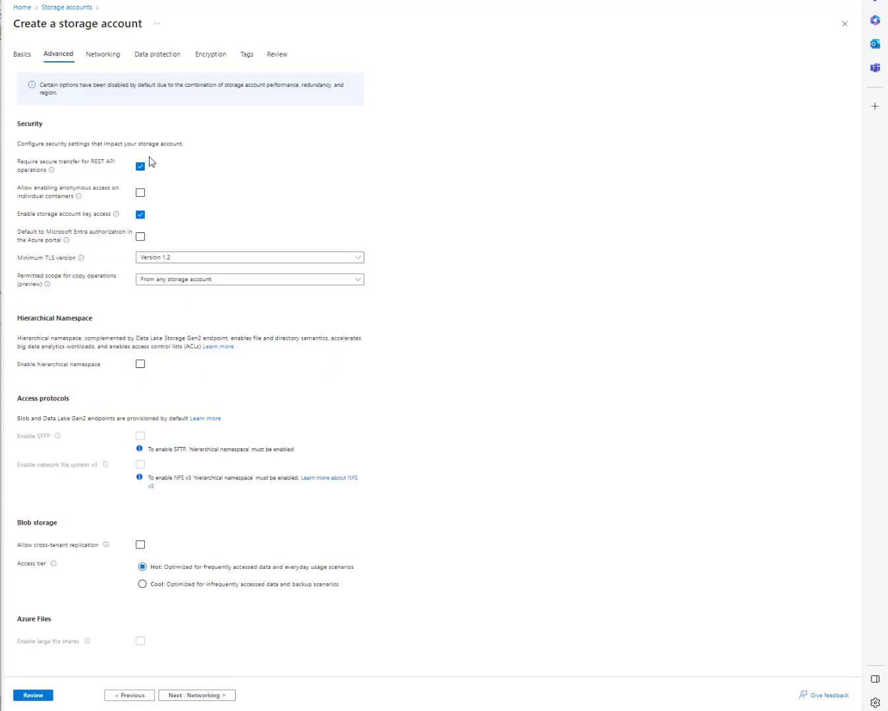
{"action": "left_click", "coordinate": [144, 197]}
Review and create teststoragesynterex, then go to its Containers list once deployed.
{"action": "left_click", "coordinate": [36, 697]}
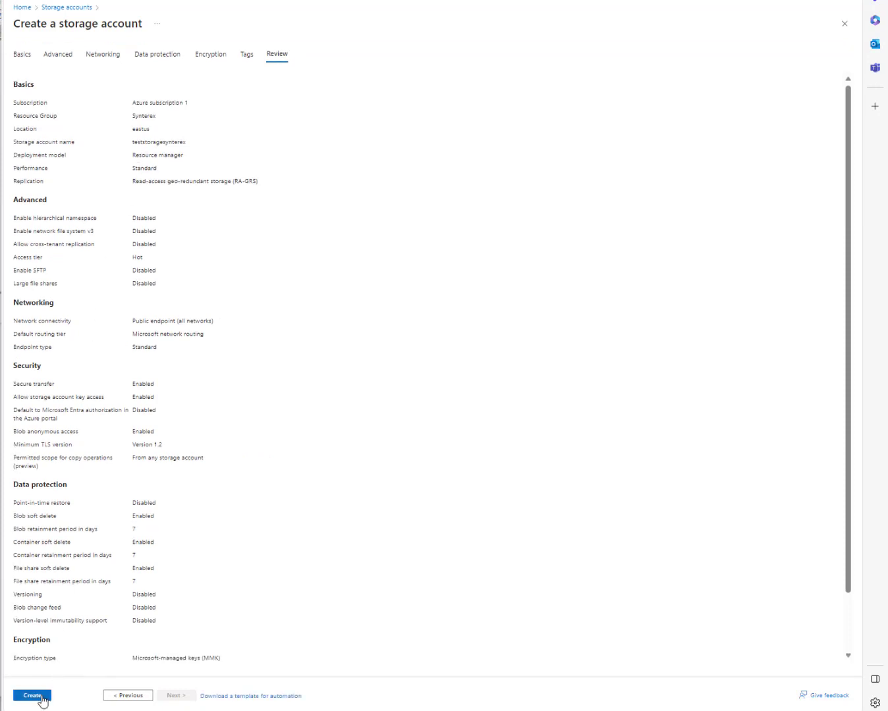
{"action": "left_click", "coordinate": [42, 698]}
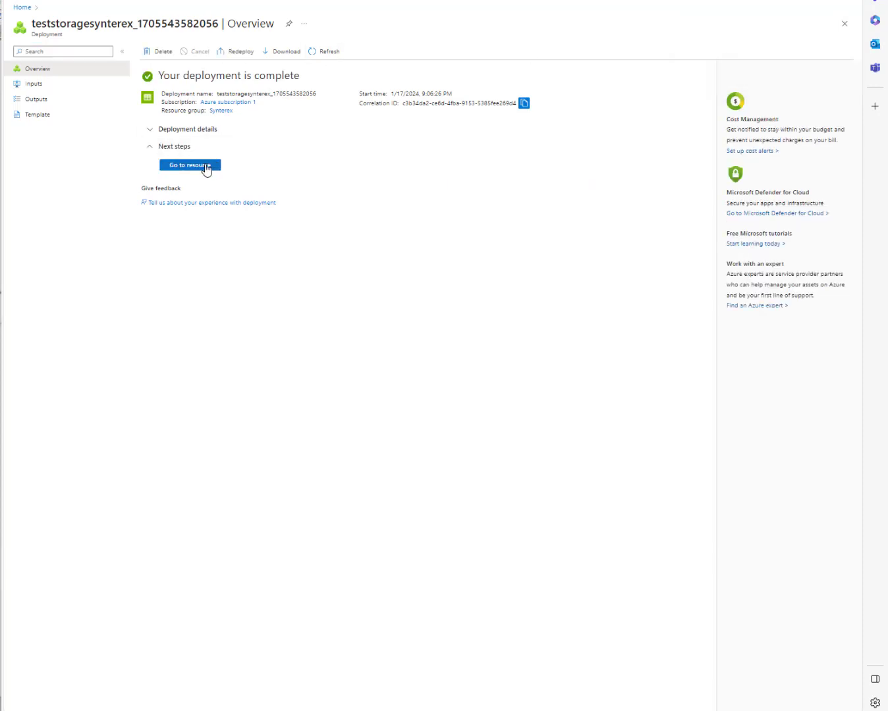
{"action": "left_click", "coordinate": [204, 167]}
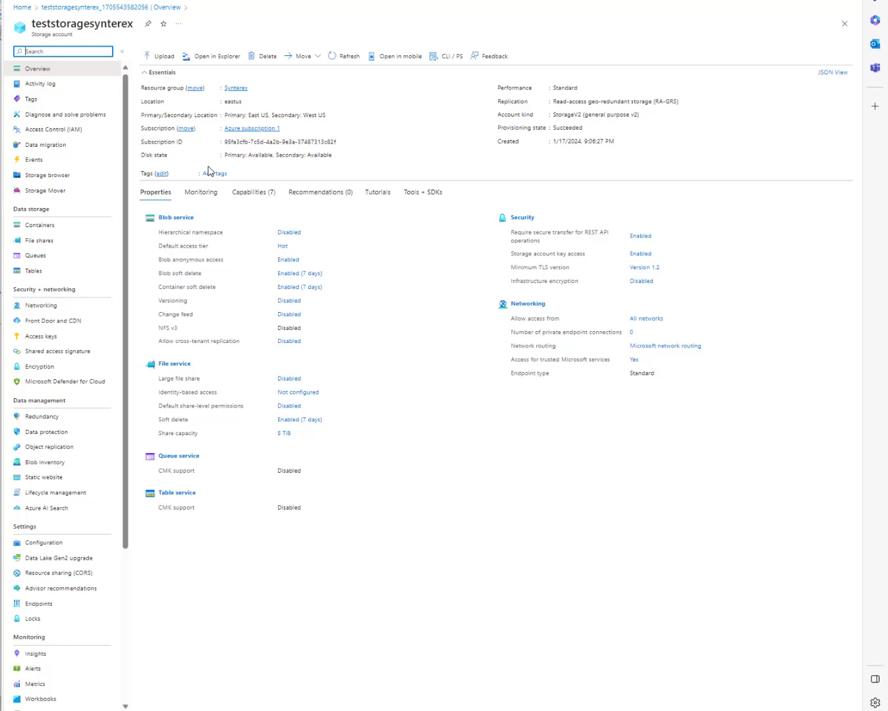
{"action": "left_click", "coordinate": [39, 227]}
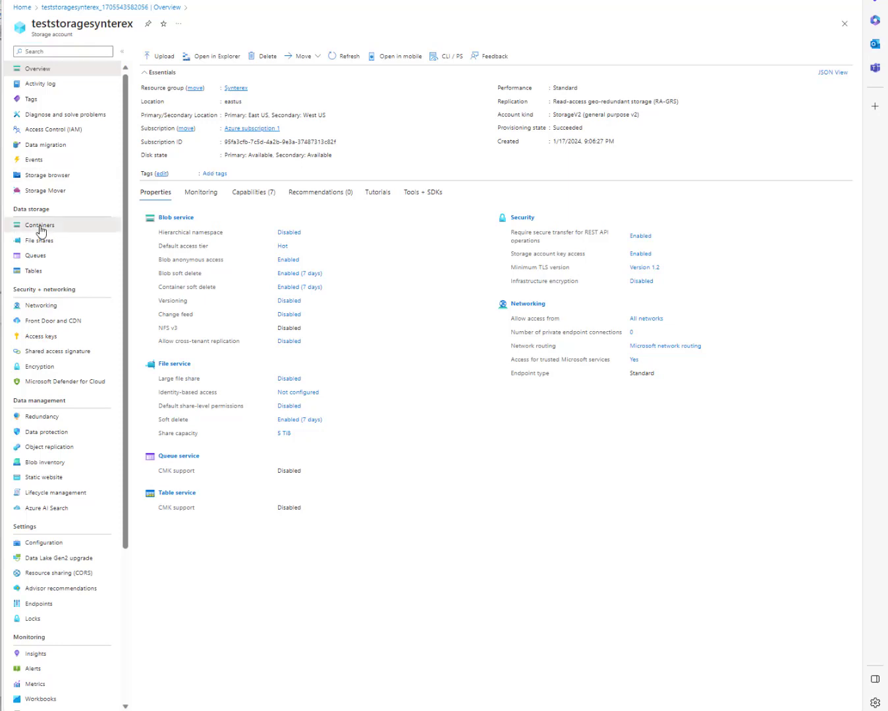
{"action": "left_click", "coordinate": [173, 54]}
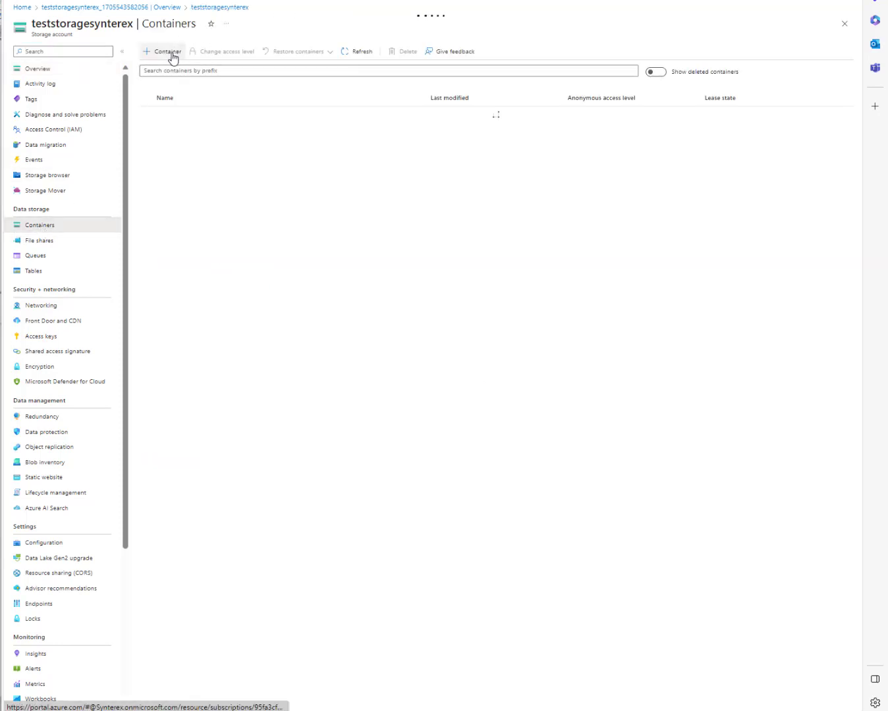
Create the 'images' container with Container-level anonymous read access for containers and blobs.
{"action": "left_click", "coordinate": [173, 55]}
{"action": "type", "text": "images"}
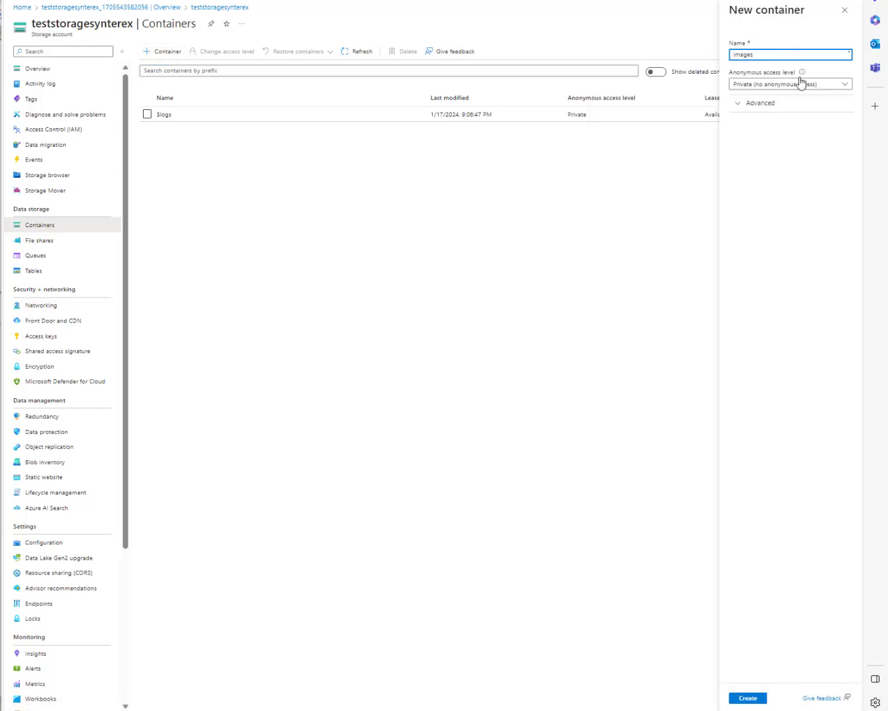
{"action": "left_click", "coordinate": [798, 85]}
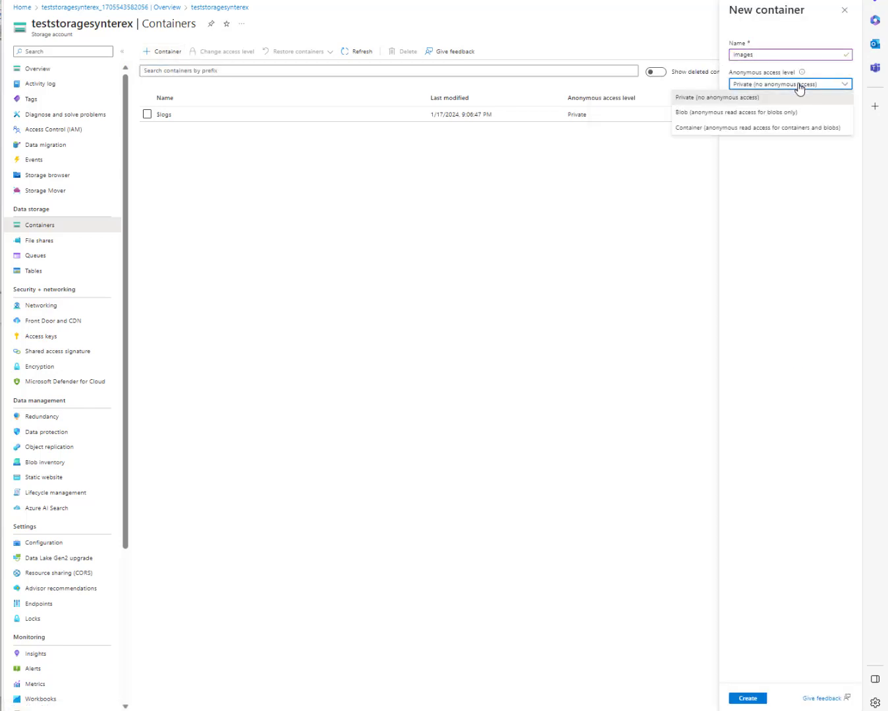
{"action": "left_click", "coordinate": [801, 131]}
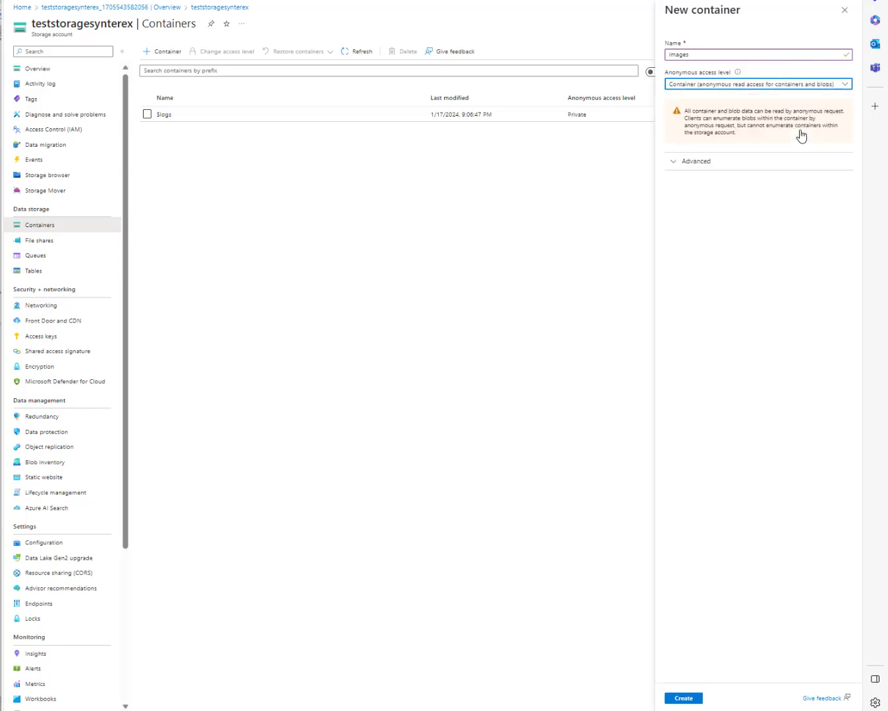
{"action": "left_click", "coordinate": [683, 167]}
{"action": "left_click", "coordinate": [683, 166]}
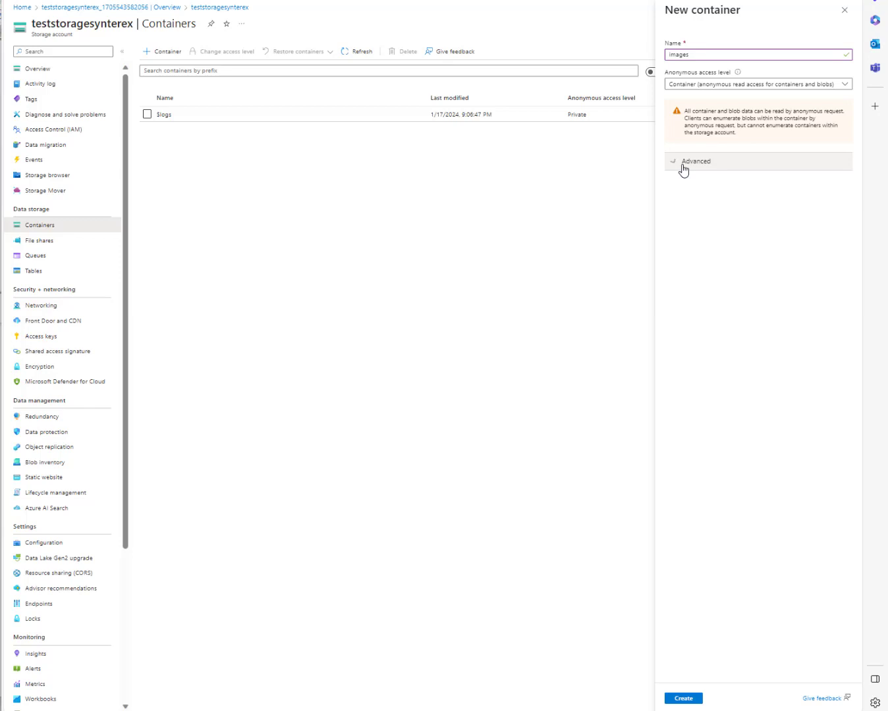
{"action": "left_click", "coordinate": [684, 699]}
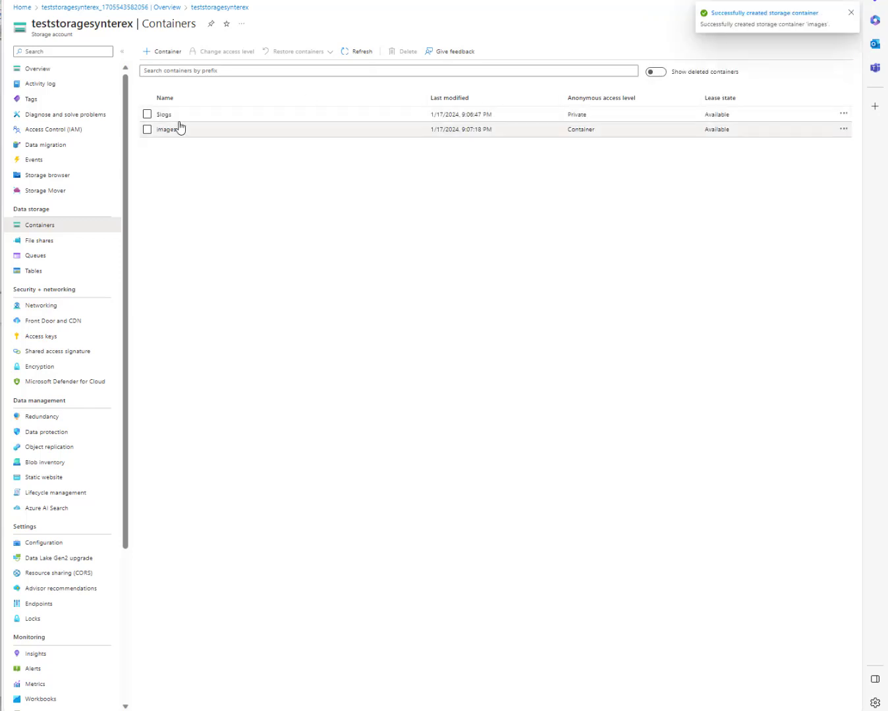
Upload w365background.png into 'images', then copy the blob's URL from its properties.
{"action": "left_click", "coordinate": [166, 130]}
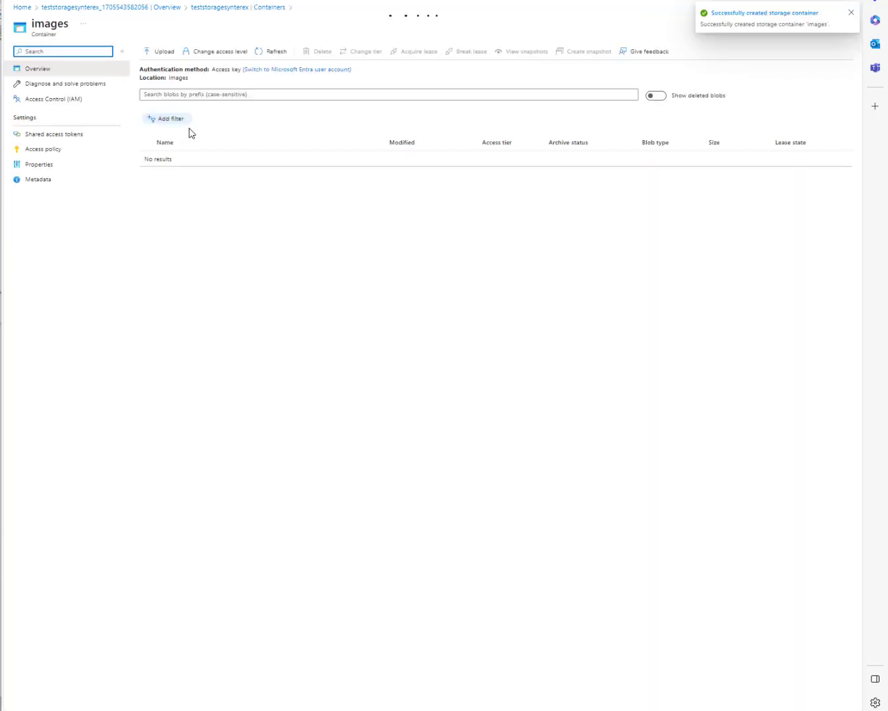
{"action": "left_click", "coordinate": [154, 56]}
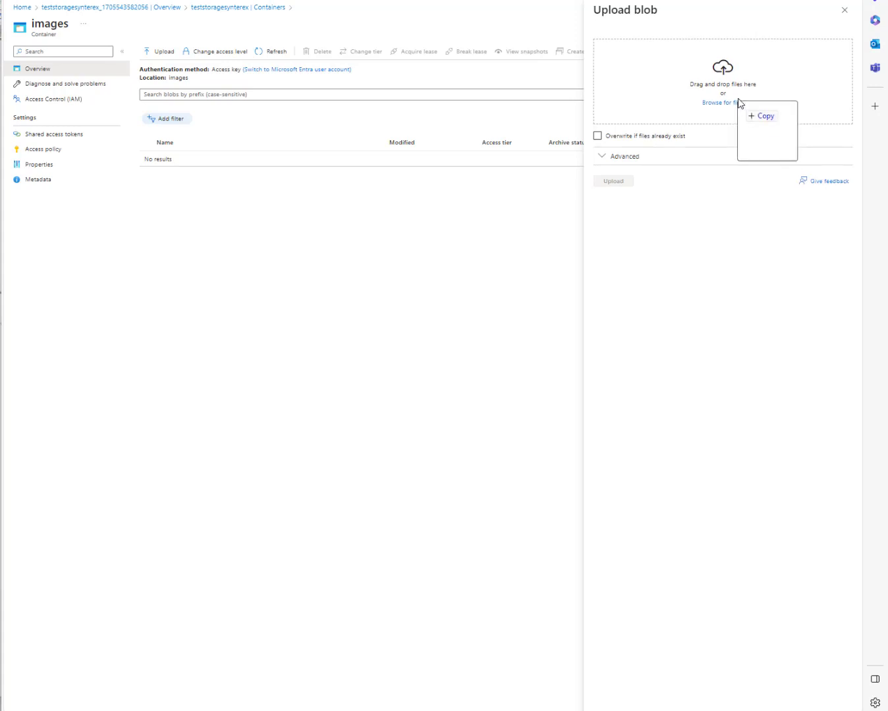
{"action": "left_click_drag", "start_coordinate": [881, 277], "coordinate": [737, 111]}
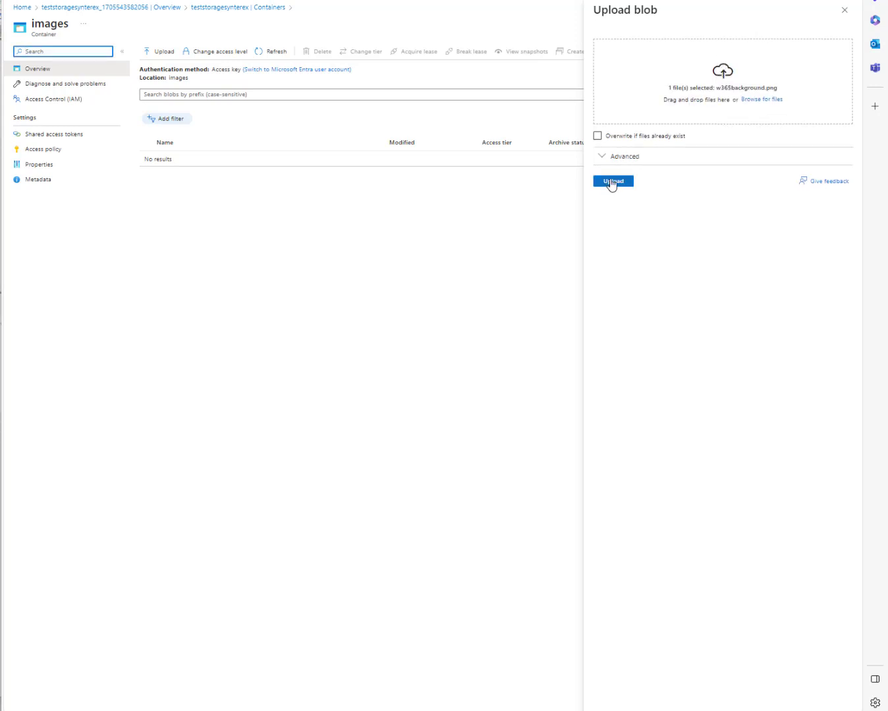
{"action": "left_click", "coordinate": [611, 184]}
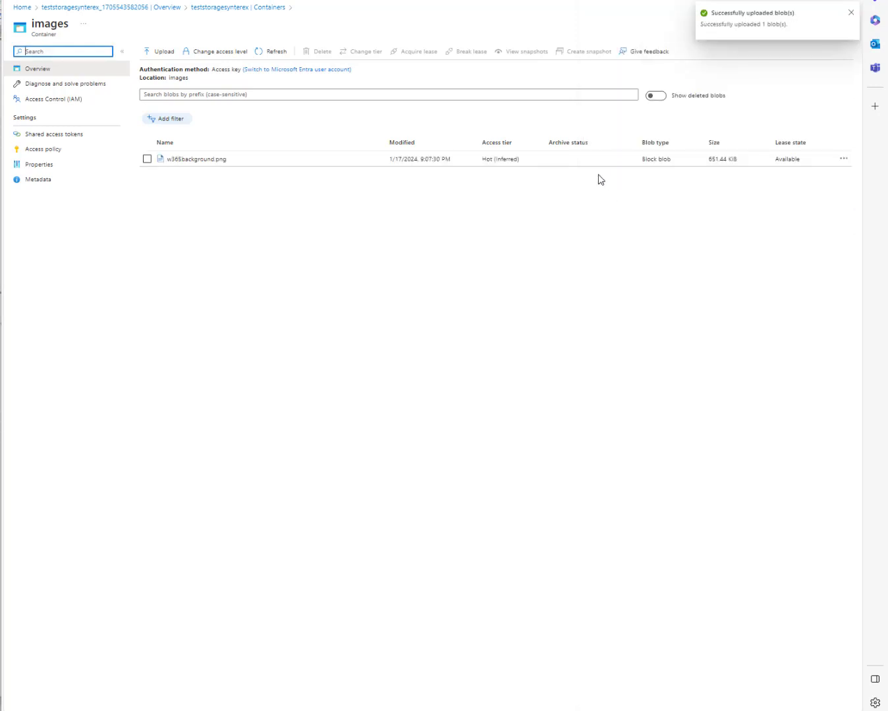
{"action": "left_click", "coordinate": [216, 160]}
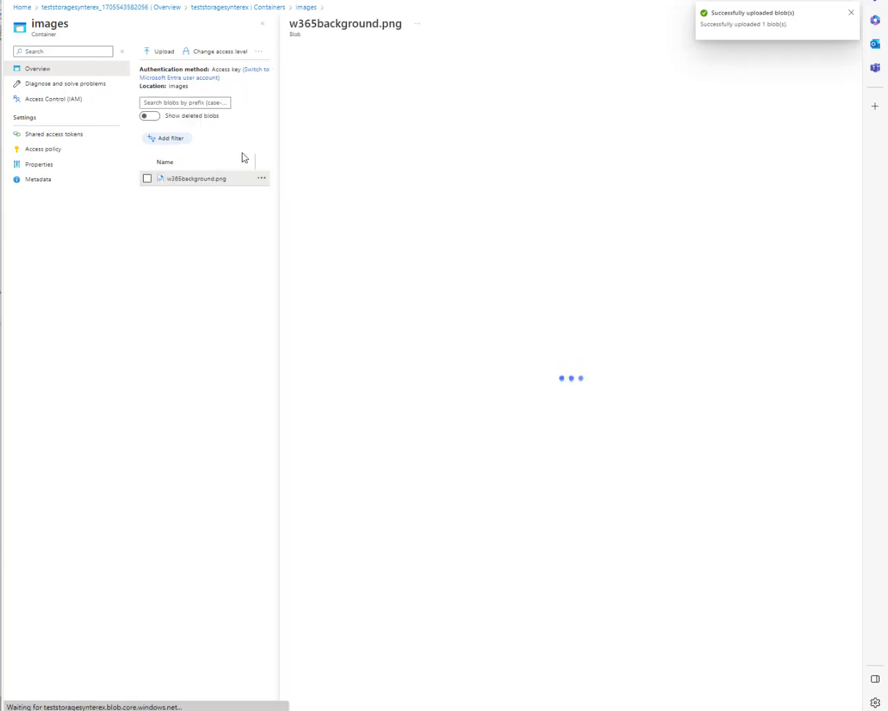
{"action": "left_click", "coordinate": [492, 106]}
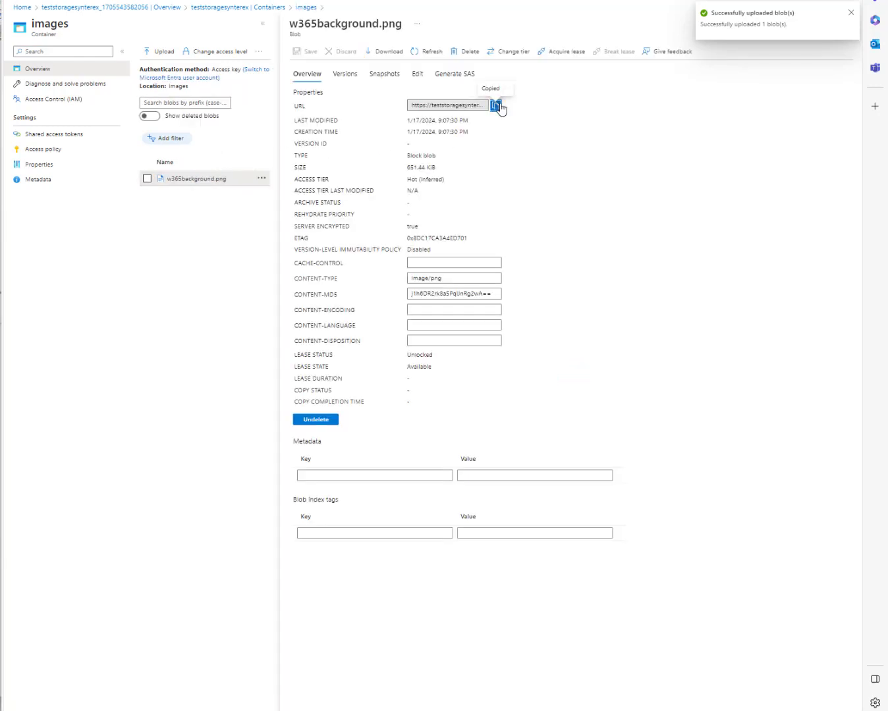
Paste the copied w365background.png blob URL into the Edge address bar.
{"action": "key", "text": "ctrl+l"}
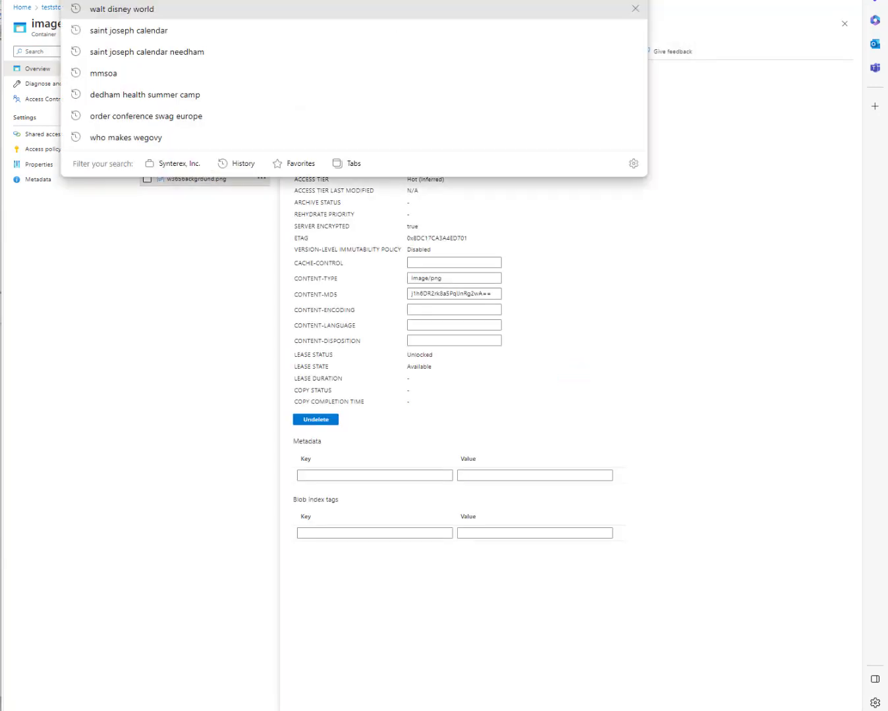
{"action": "key", "text": "ctrl+v"}
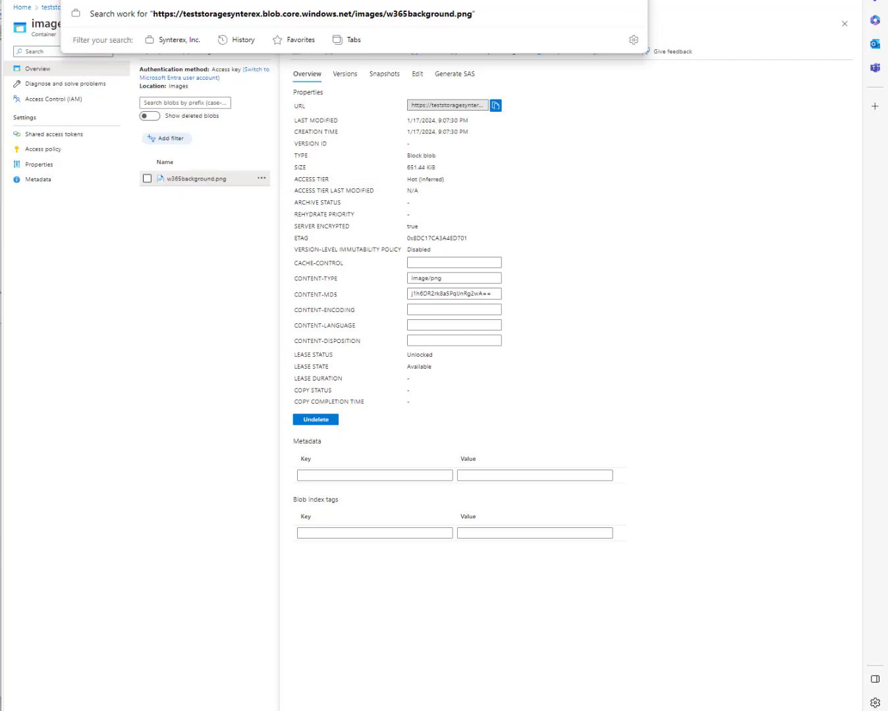